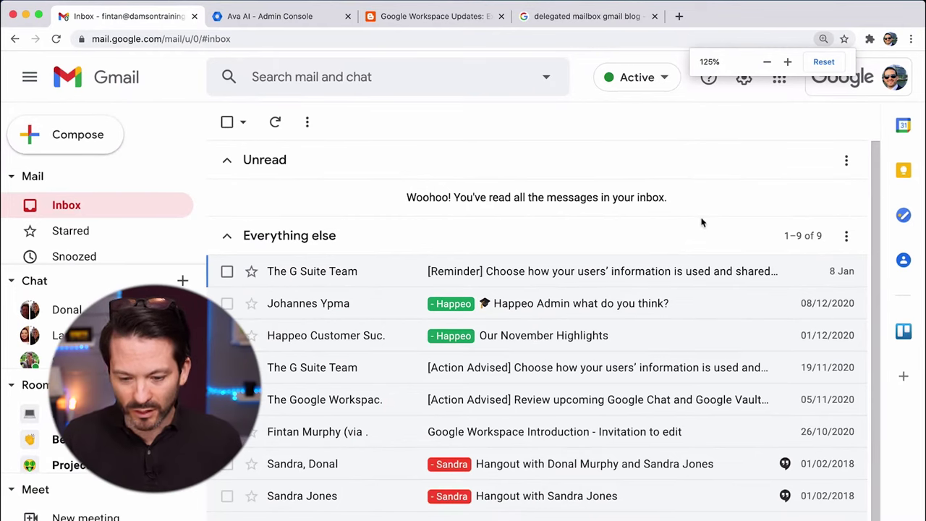
Check the linked accounts, then open the account marked Delegated in a new tab.
left_click(851, 82)
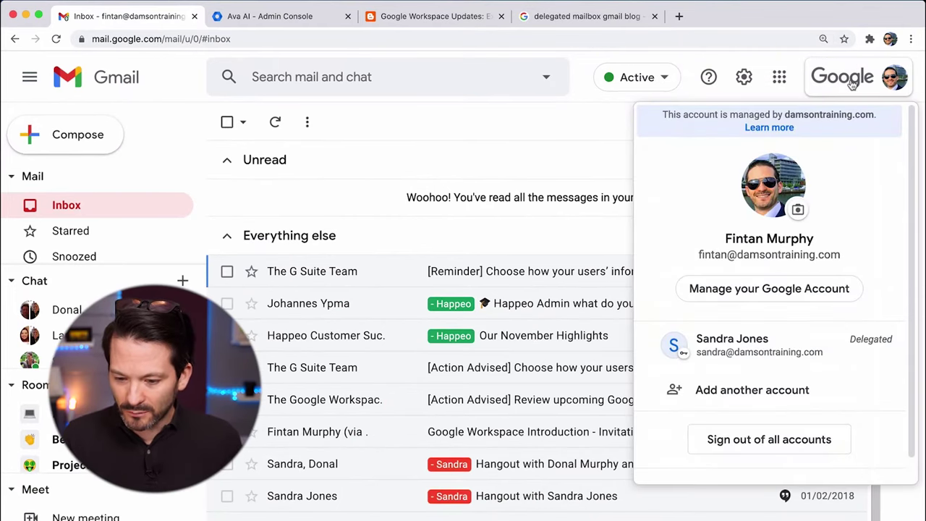
left_click(853, 84)
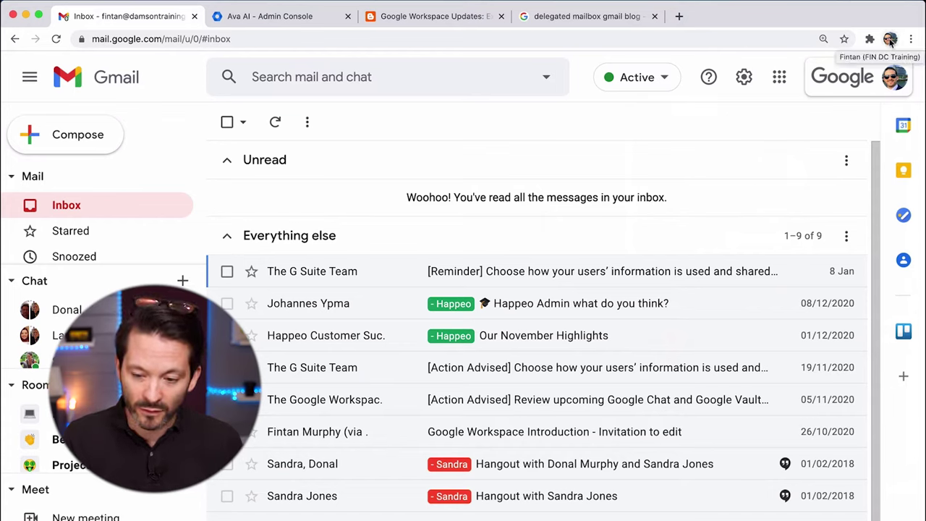
left_click(891, 40)
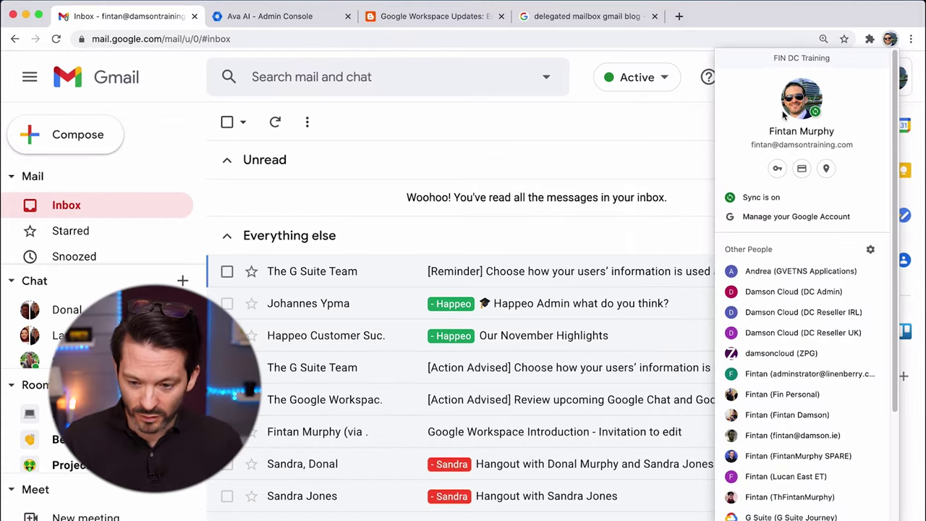
left_click(892, 40)
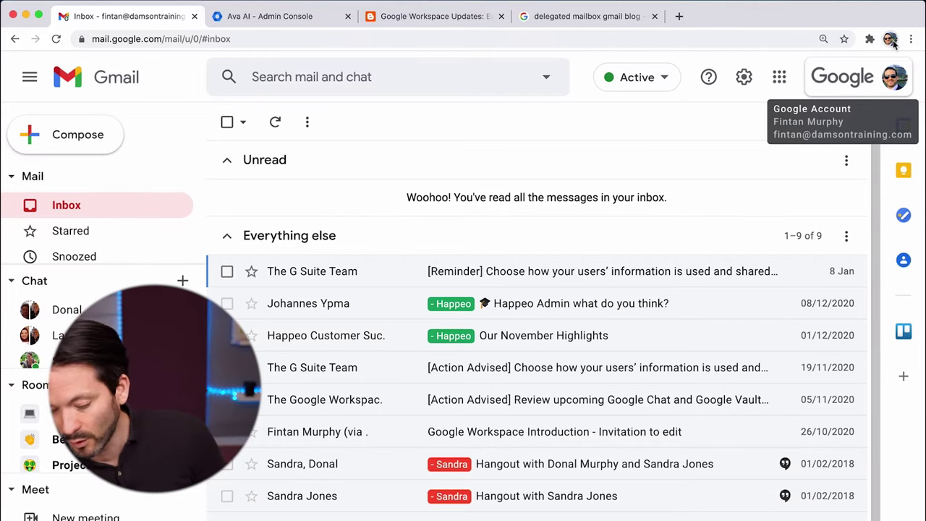
left_click(871, 82)
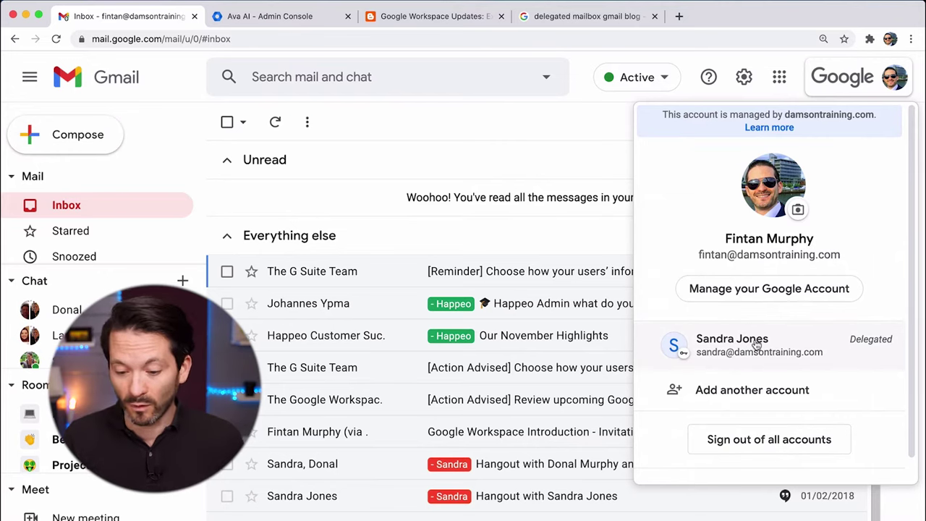
left_click(757, 344)
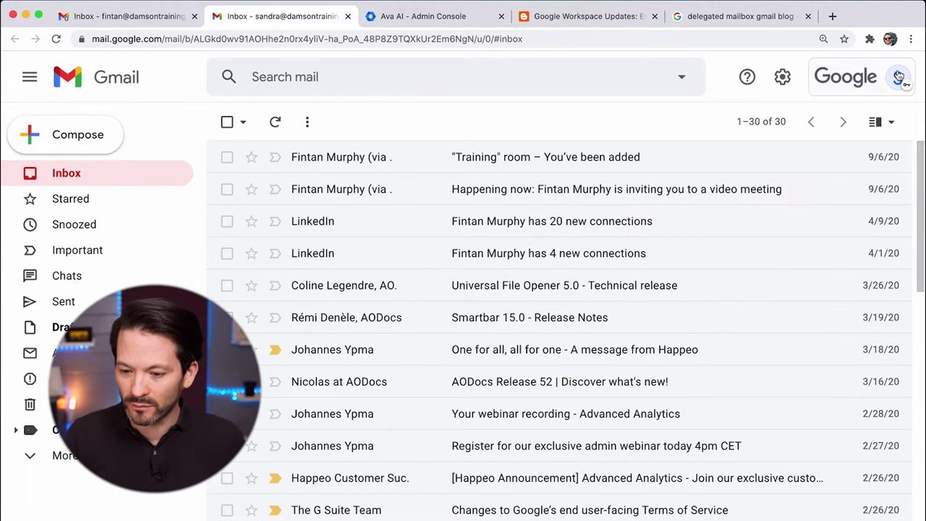
left_click(898, 77)
left_click(898, 77)
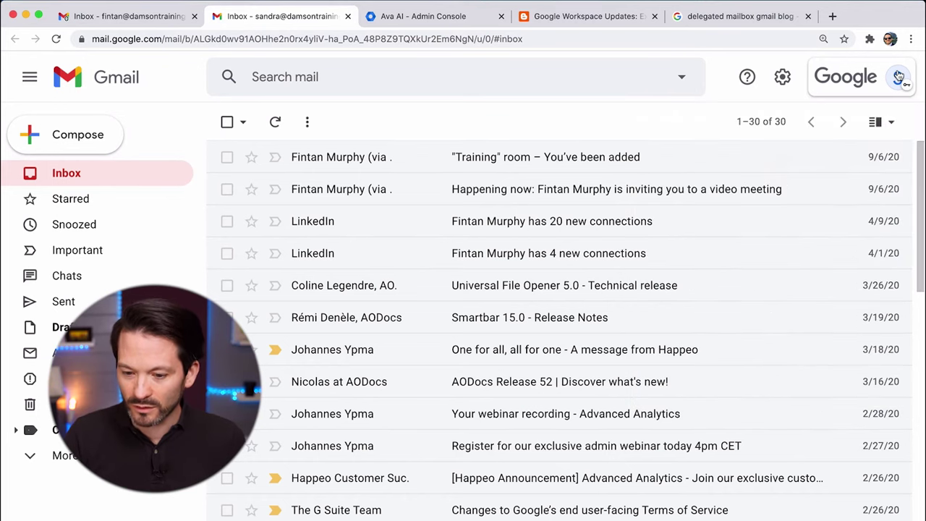
left_click(166, 17)
left_click(777, 74)
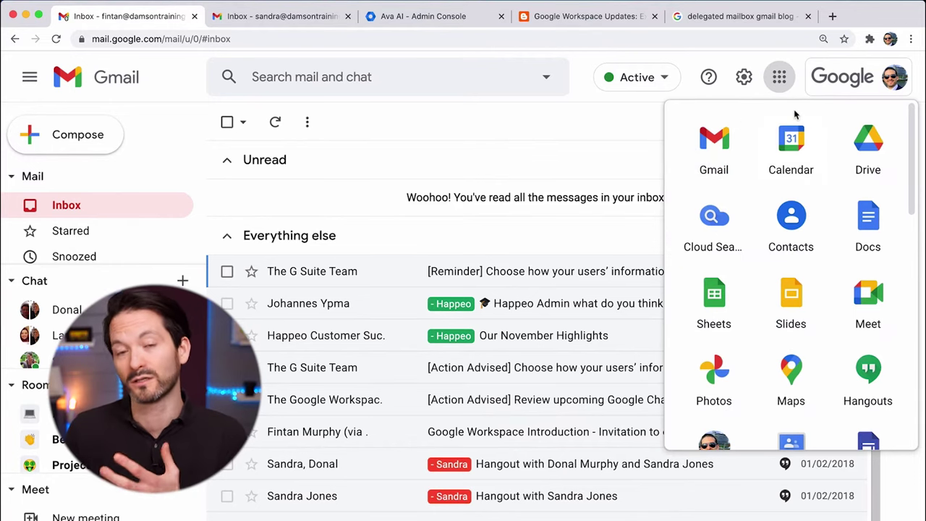
left_click(779, 77)
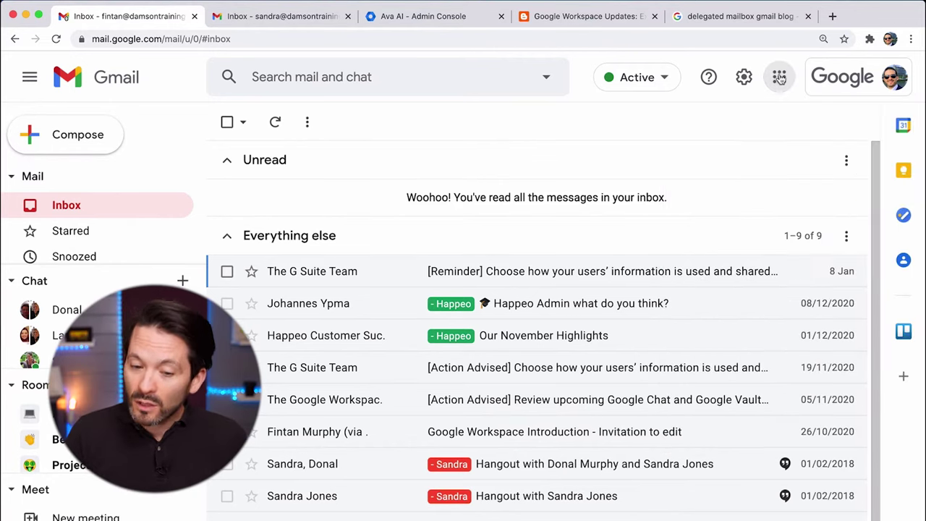
left_click(260, 16)
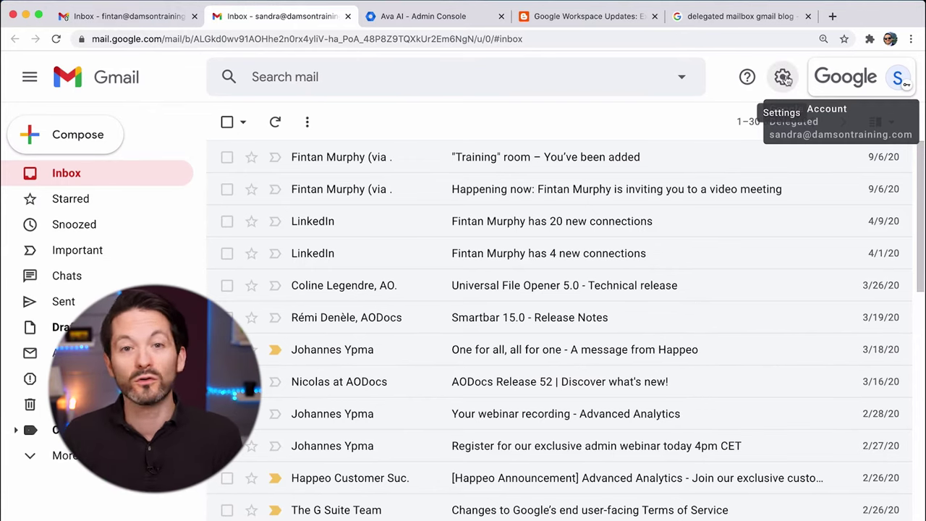
left_click(894, 78)
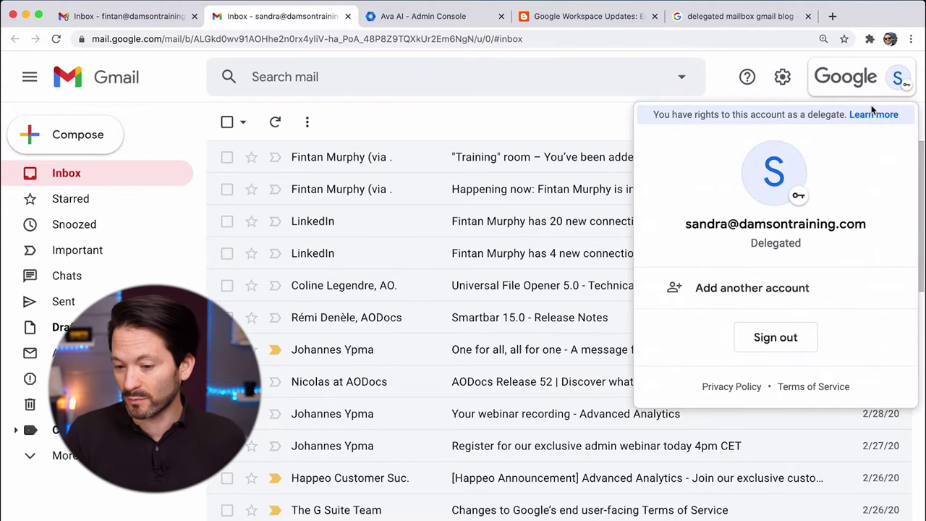
left_click(896, 84)
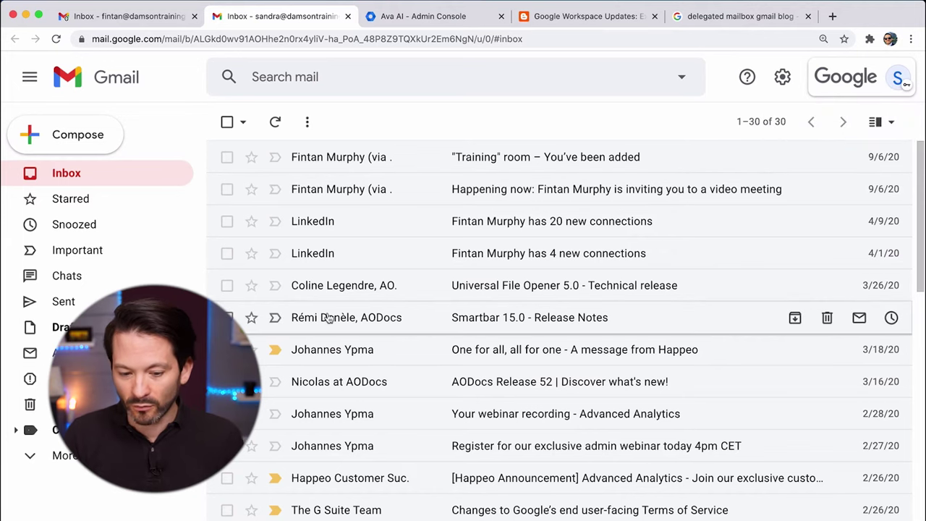
scroll(329, 318, "down", 1)
scroll(329, 318, "down", 1)
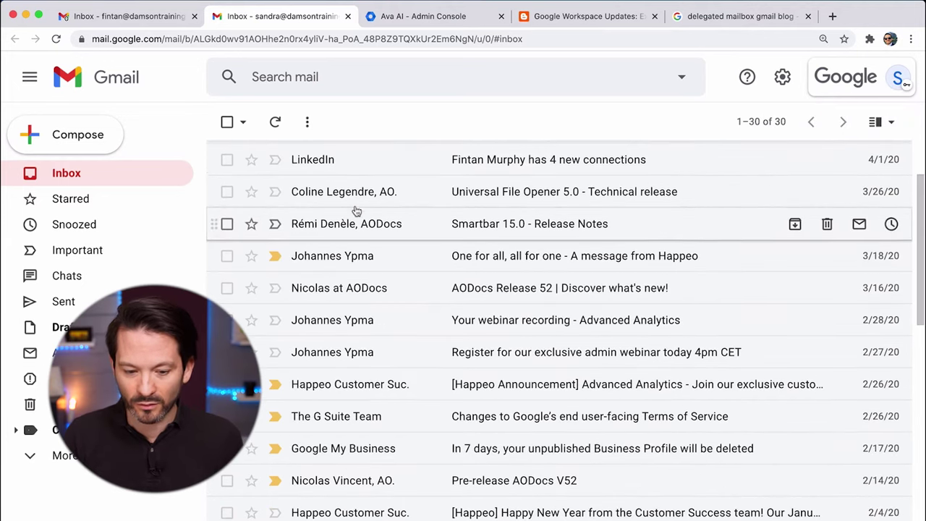
left_click(354, 265)
scroll(393, 414, "down", 10)
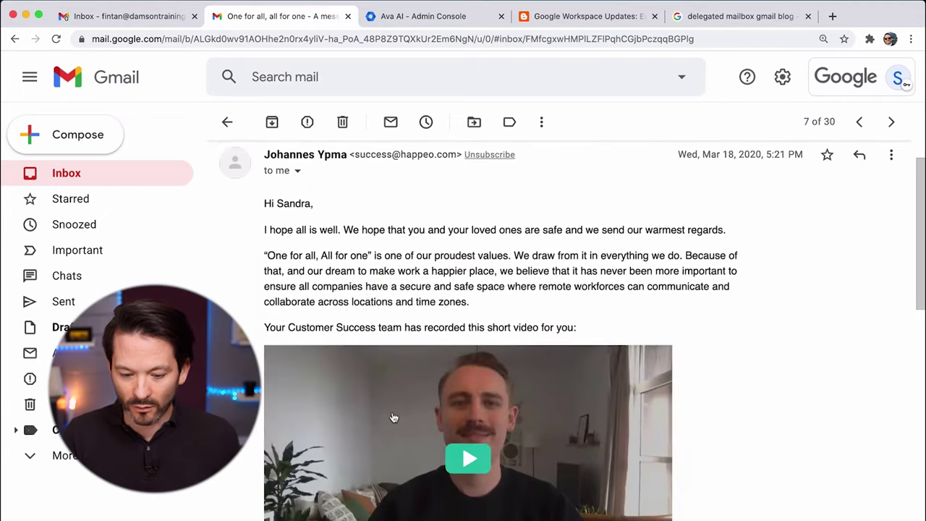
scroll(393, 414, "up", 10)
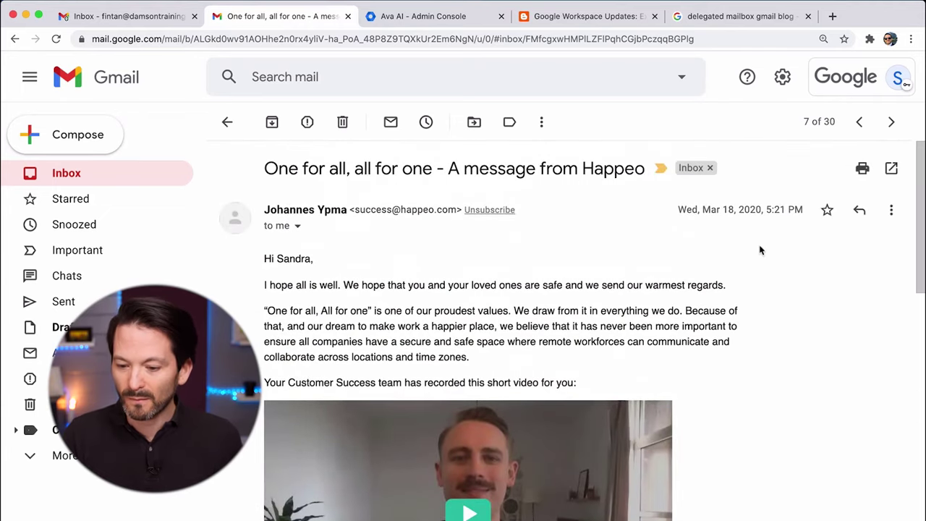
left_click(860, 212)
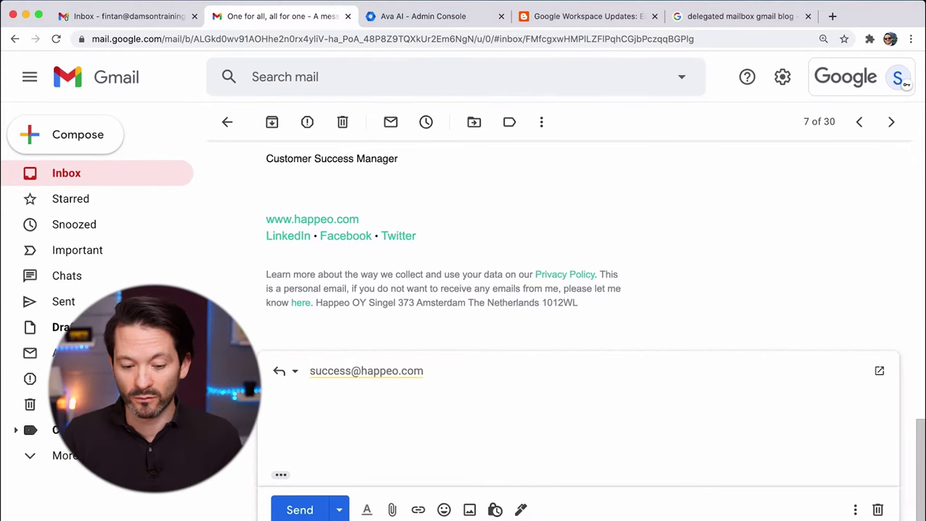
left_click(62, 134)
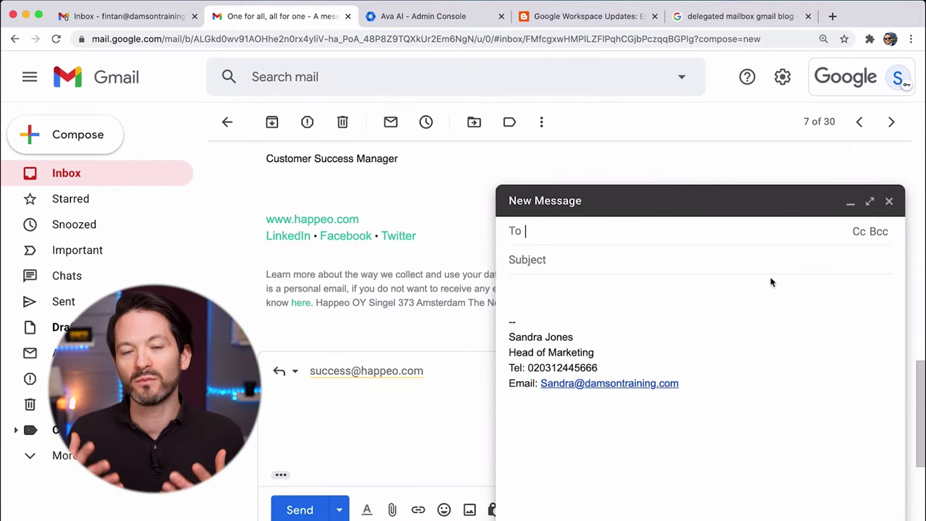
left_click(890, 201)
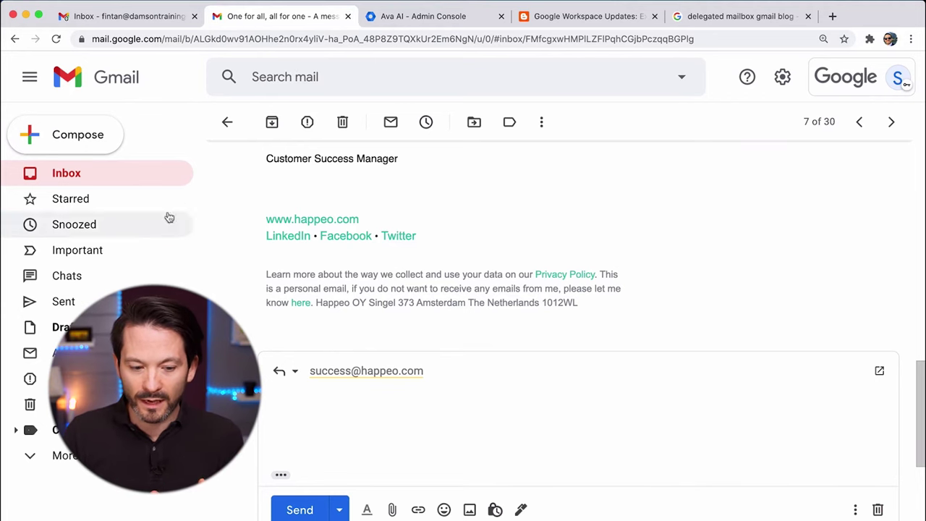
left_click(119, 175)
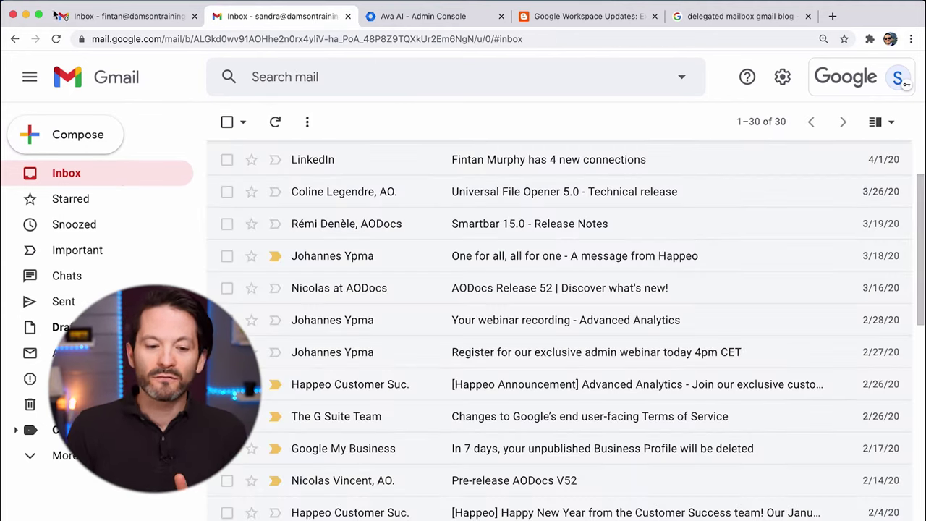
From your own inbox, go to See all settings > Accounts and scroll to Grant access.
left_click(109, 14)
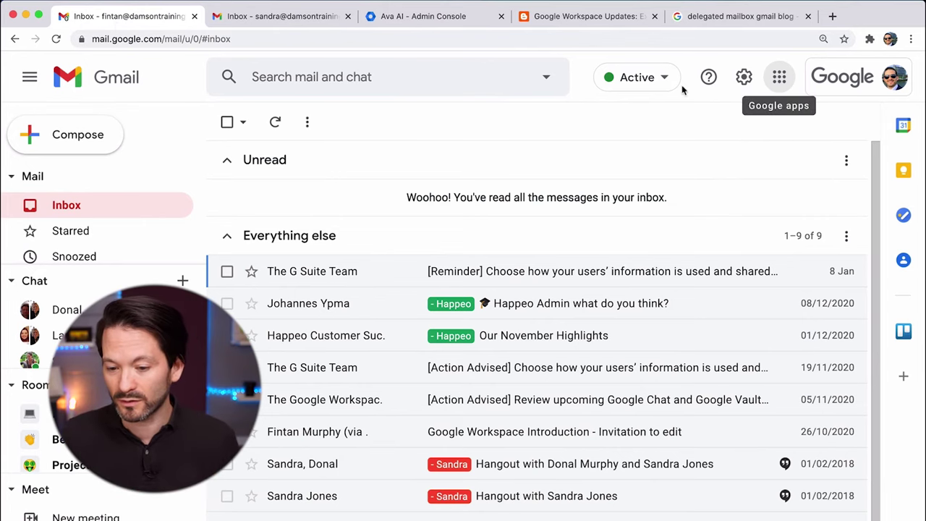
left_click(744, 81)
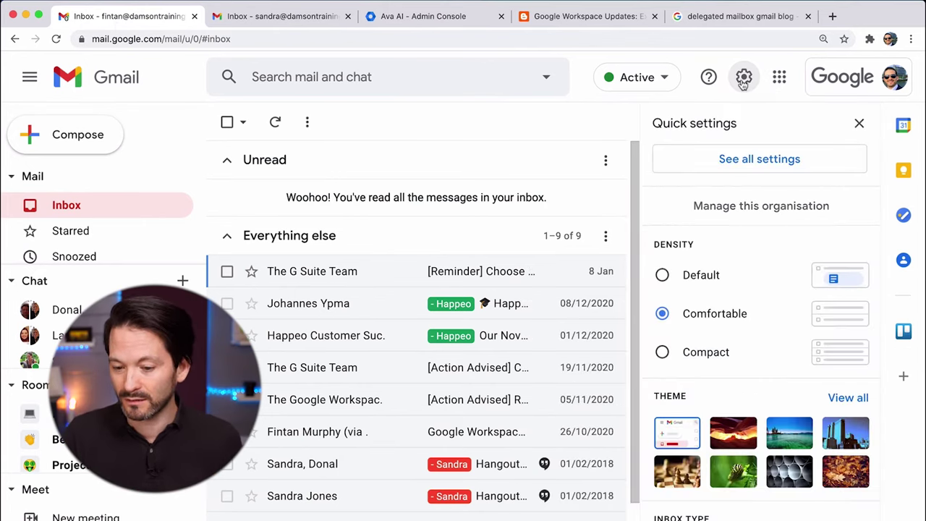
left_click(759, 161)
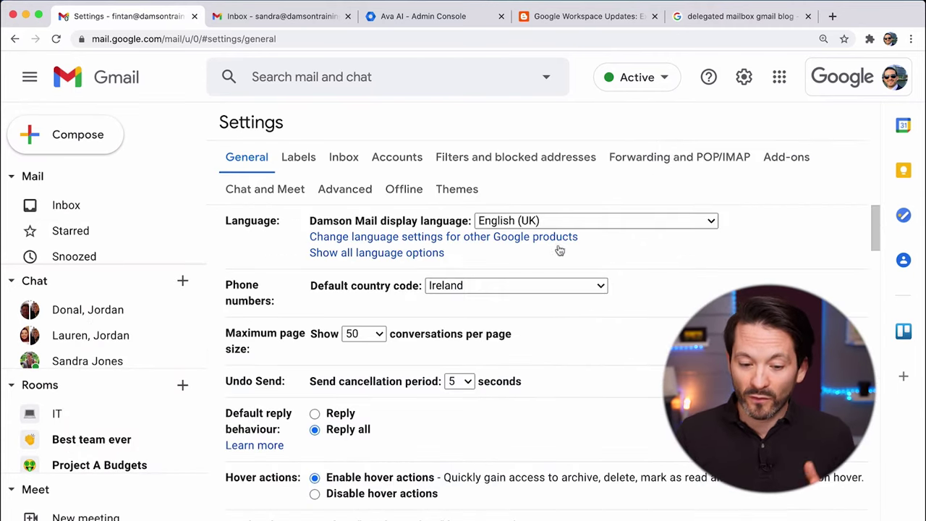
left_click(398, 158)
scroll(432, 342, "down", 1)
scroll(433, 342, "down", 2)
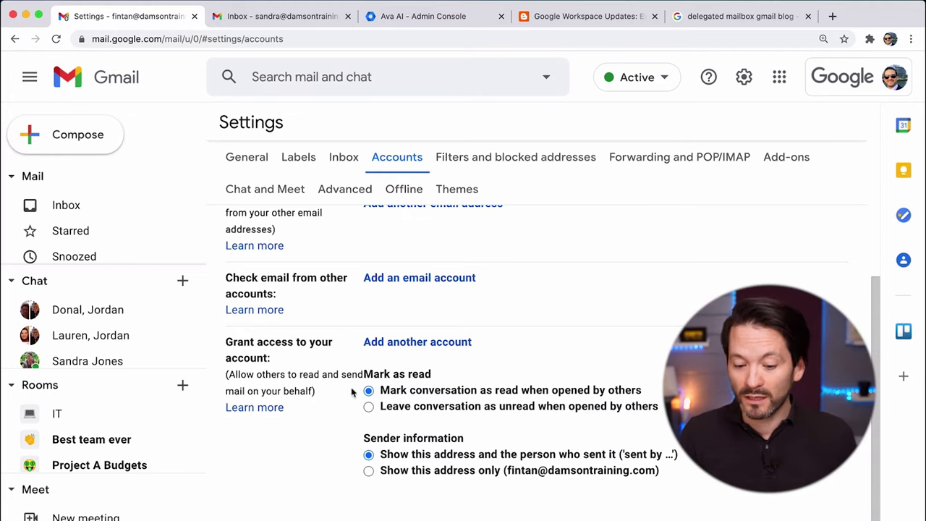
Add the colleague's e-mail address under Grant access and send her the access invitation.
left_click(398, 344)
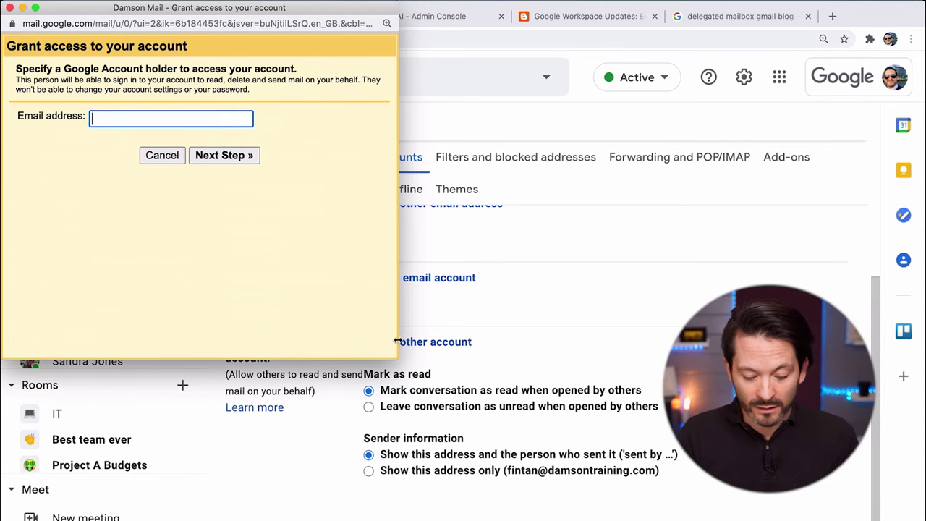
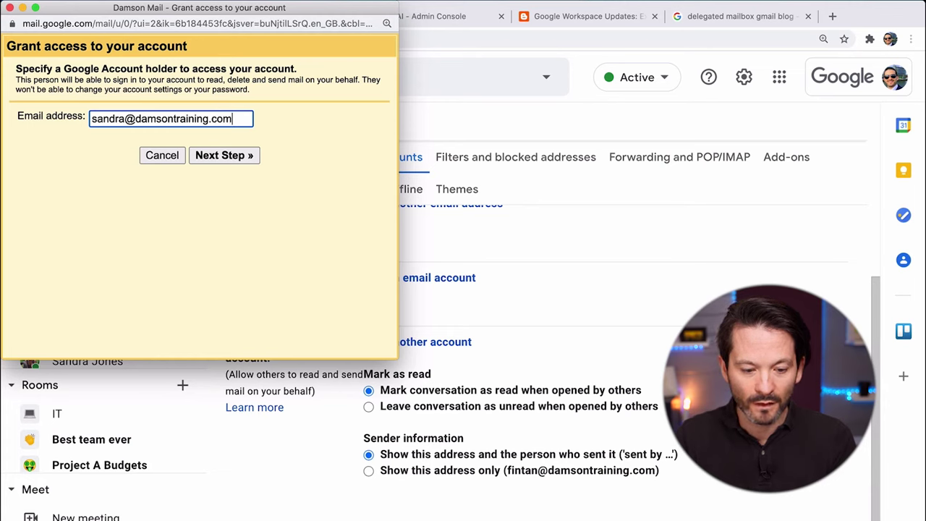
left_click(243, 155)
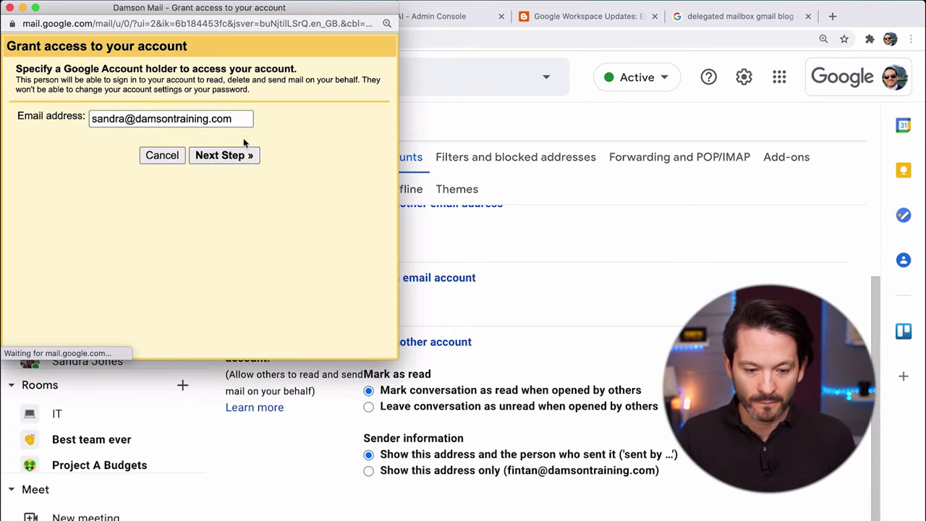
left_click(243, 139)
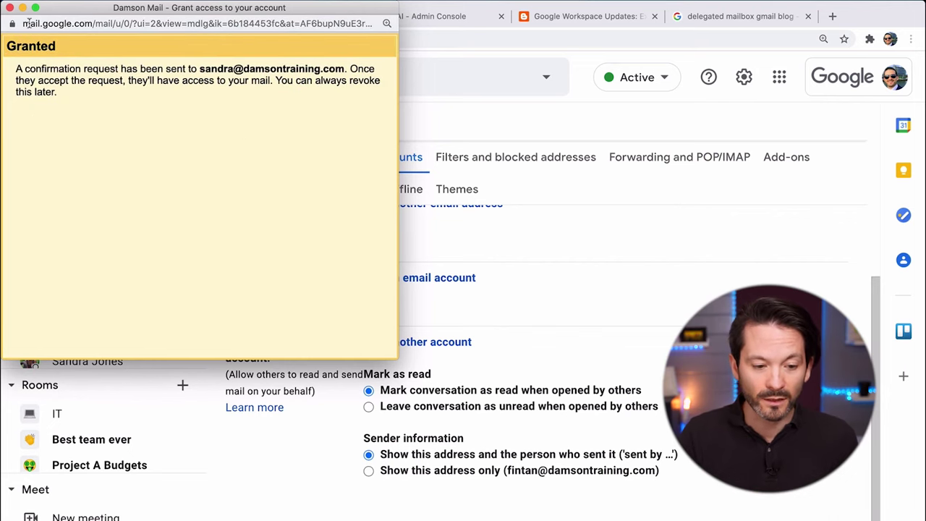
left_click(10, 8)
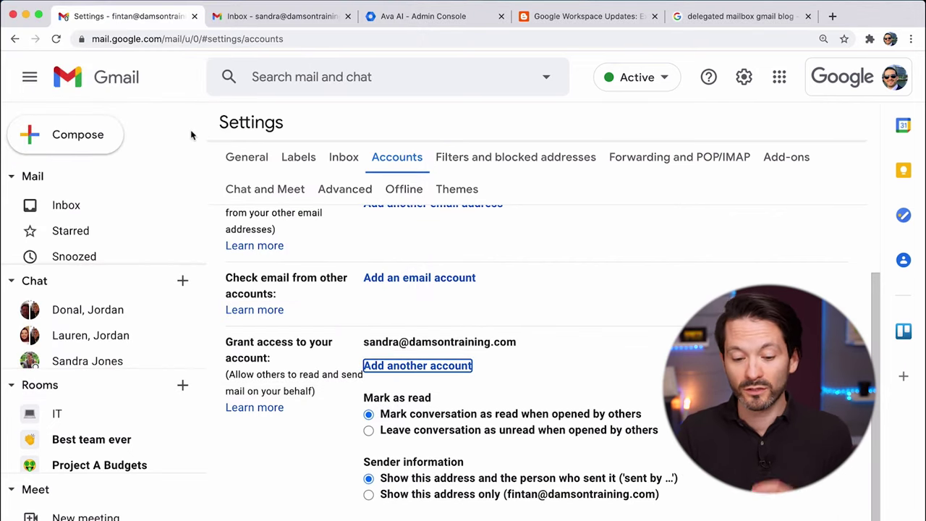
Open the 'granted you access' email in the delegate's mailbox, then switch to her browser window.
left_click(89, 209)
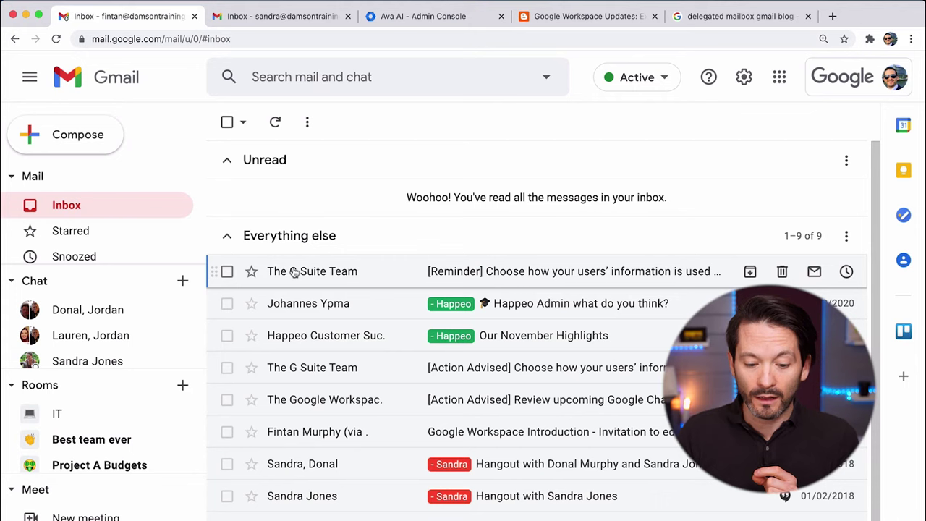
left_click(268, 17)
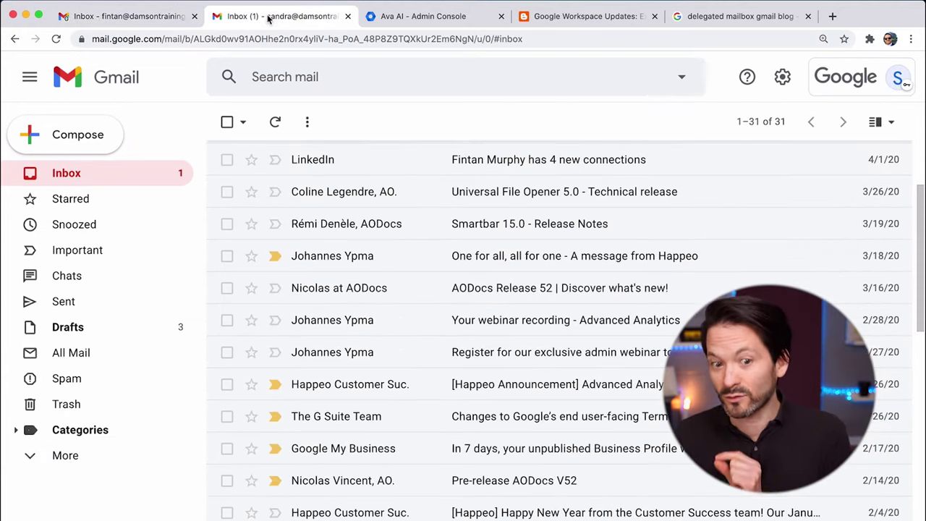
scroll(282, 224, "up", 3)
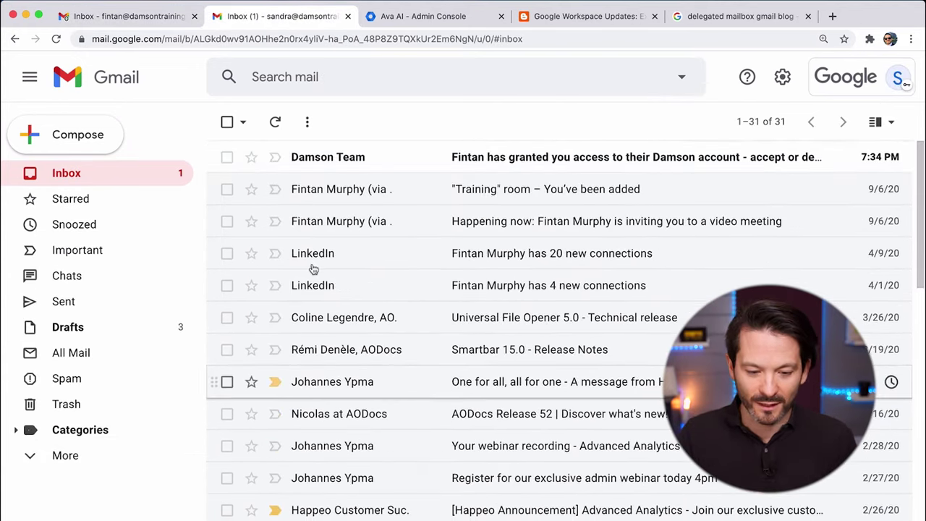
left_click(376, 159)
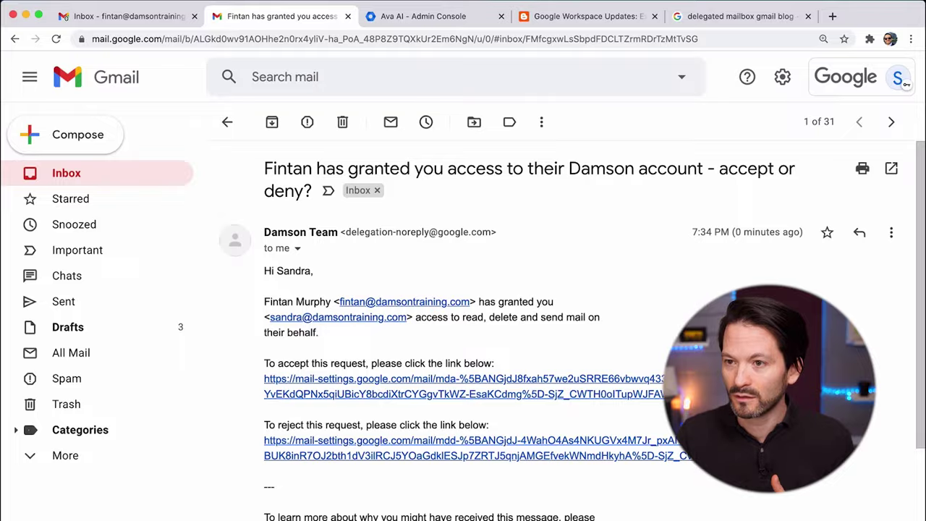
key("ctrl+Down")
key("Escape")
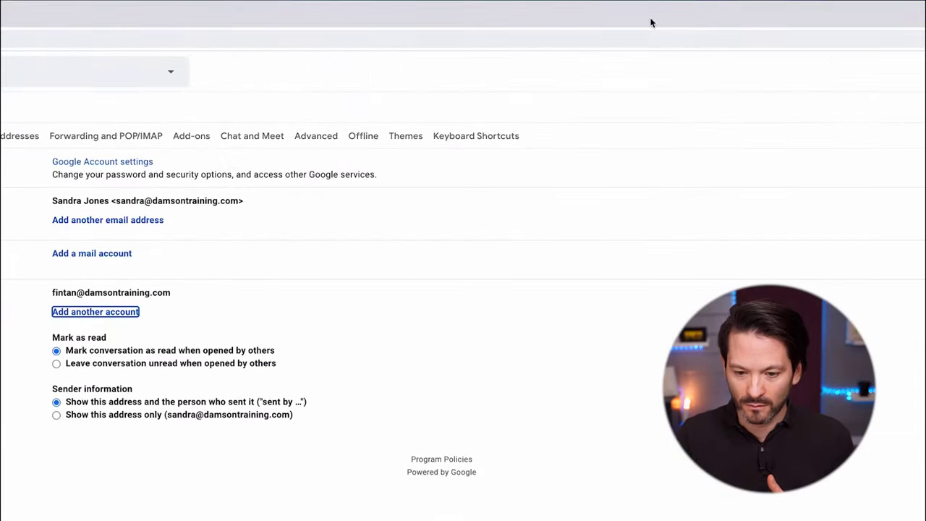
Accept the access invitation from the Damson Team email and confirm it.
left_click(82, 177)
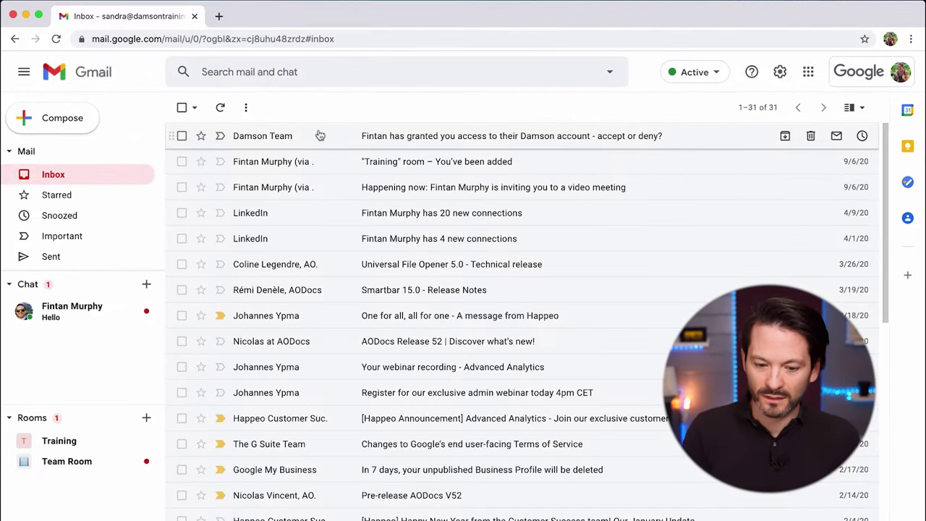
left_click(319, 134)
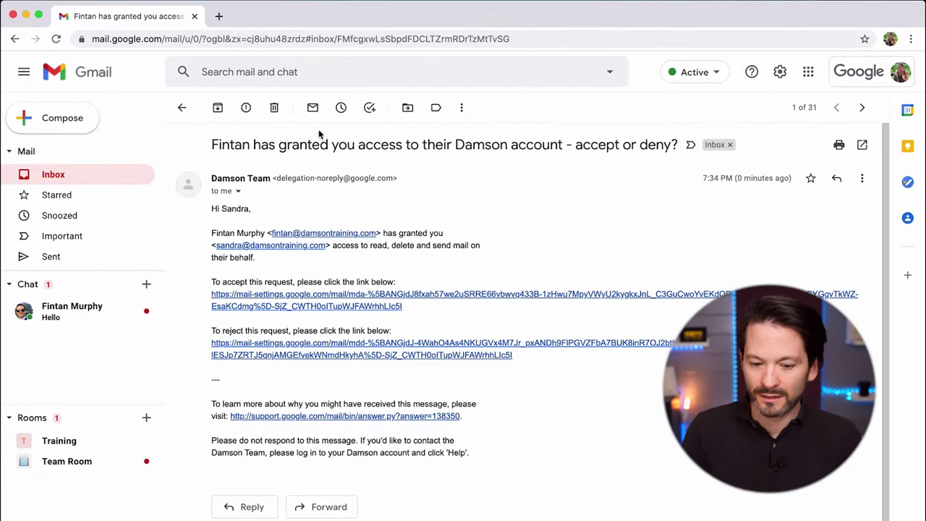
left_click(319, 303)
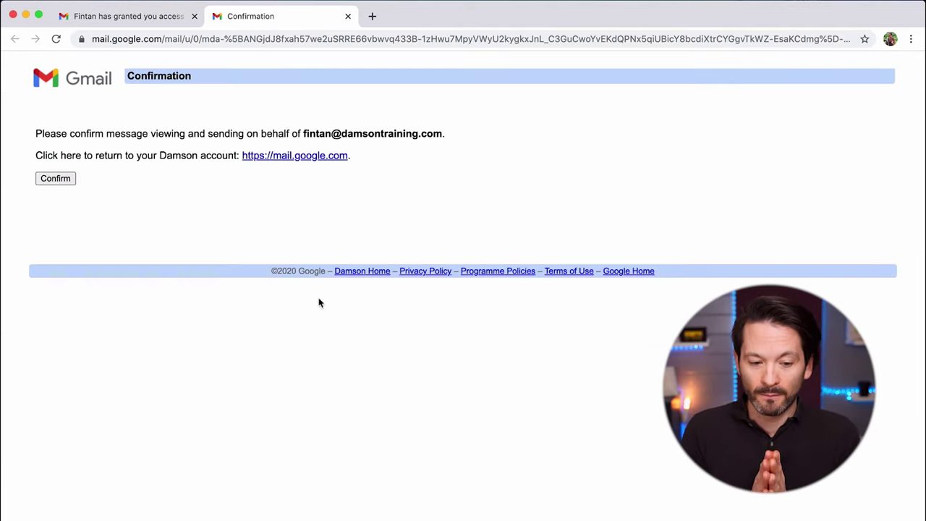
left_click(69, 179)
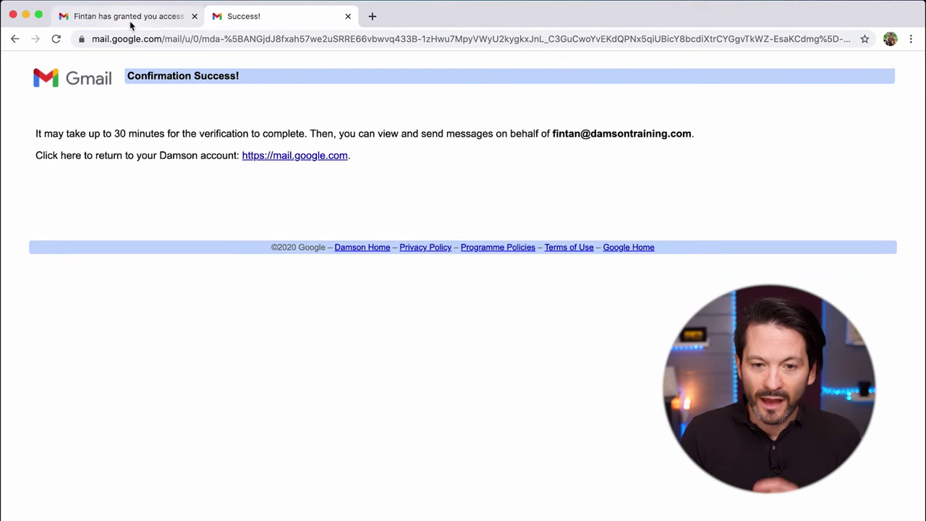
left_click(131, 24)
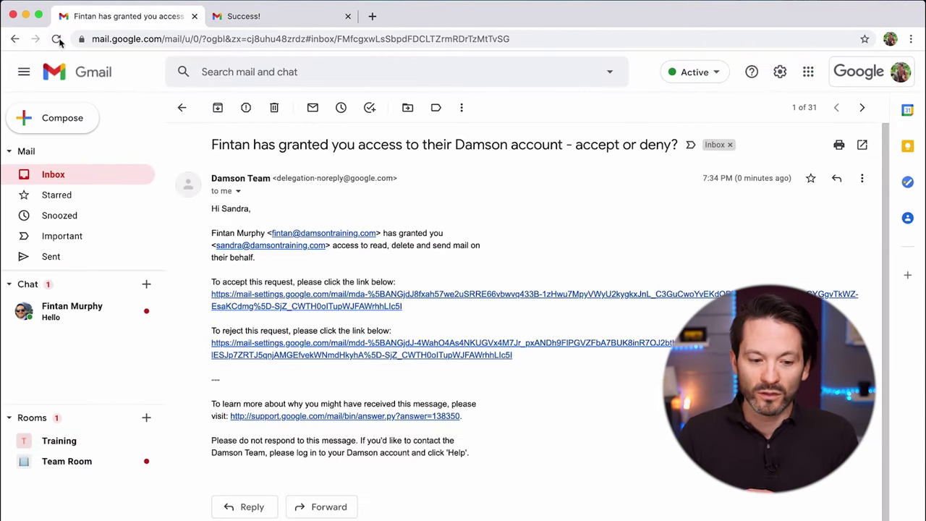
Reload Gmail and recheck the account menu until the delegated account shows up.
left_click(901, 72)
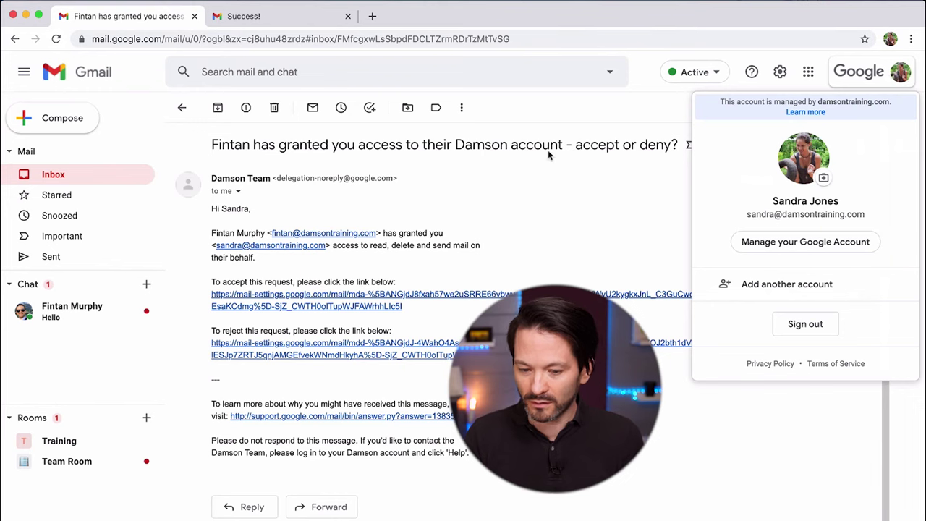
left_click(56, 39)
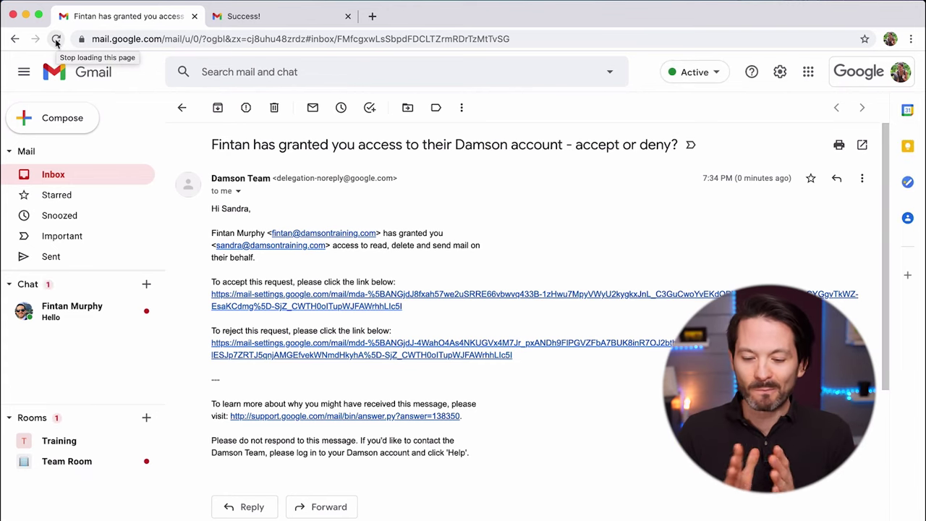
left_click(65, 178)
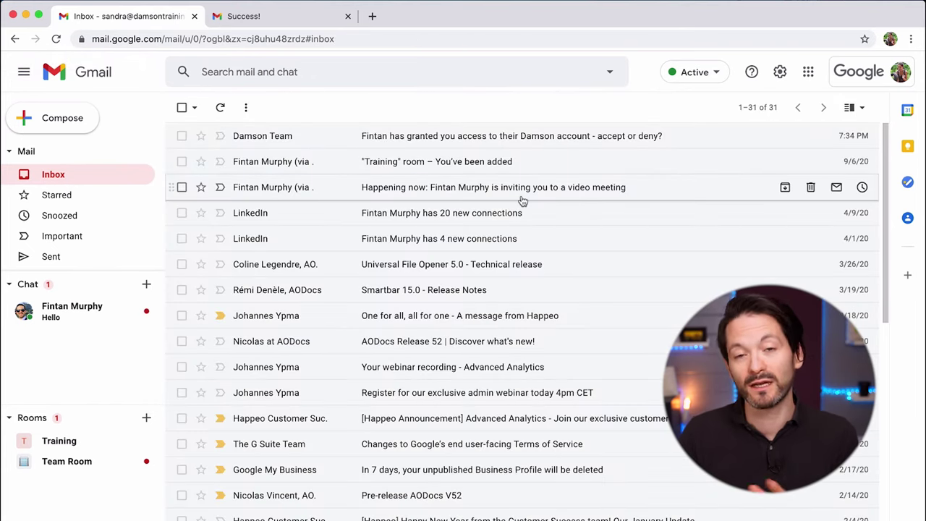
left_click(900, 73)
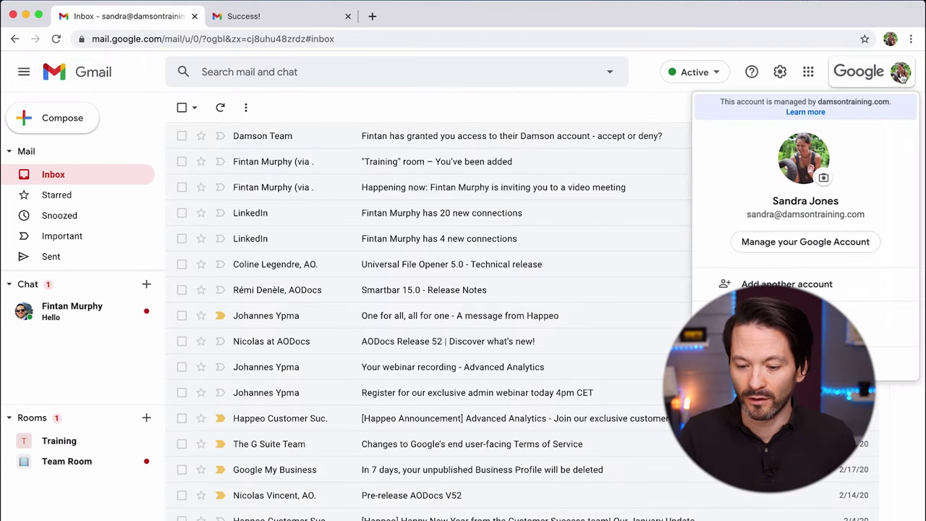
left_click(56, 39)
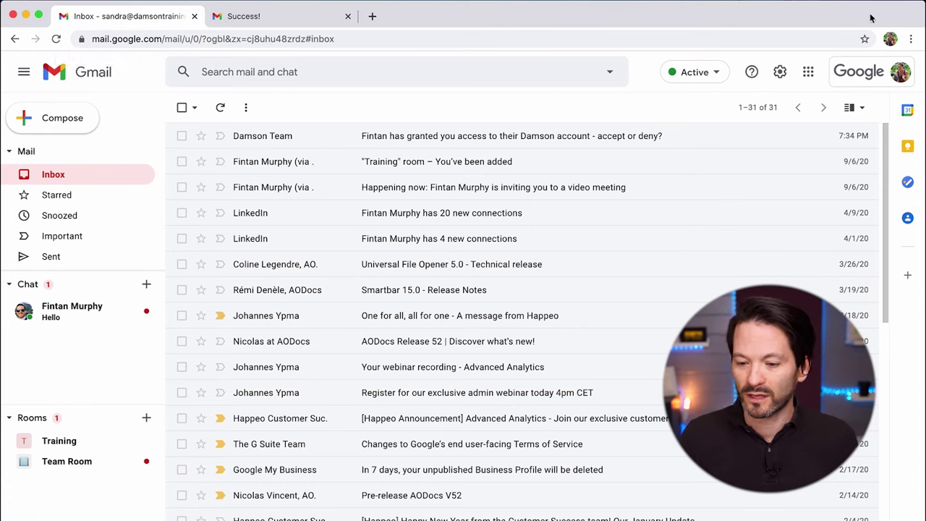
Open the delegated mailbox from the account menu, then view the Workspace Updates post.
left_click(904, 69)
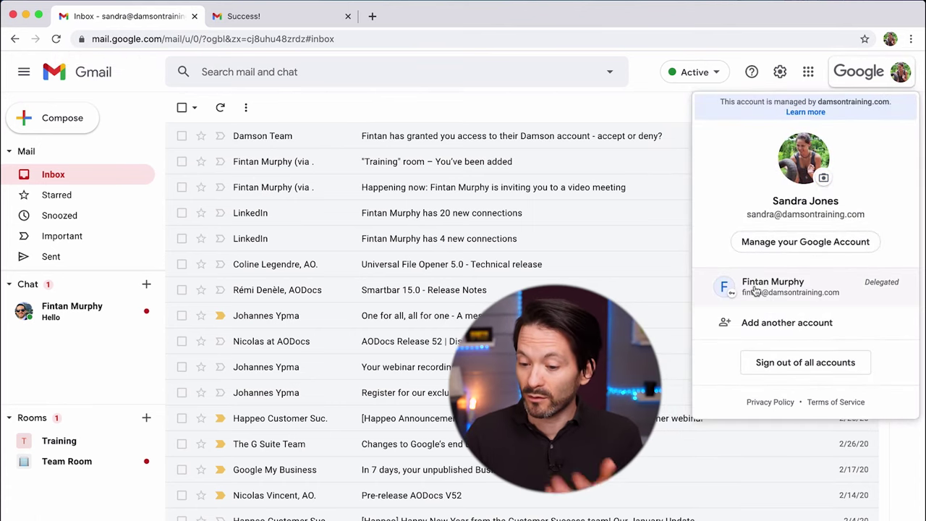
left_click(794, 289)
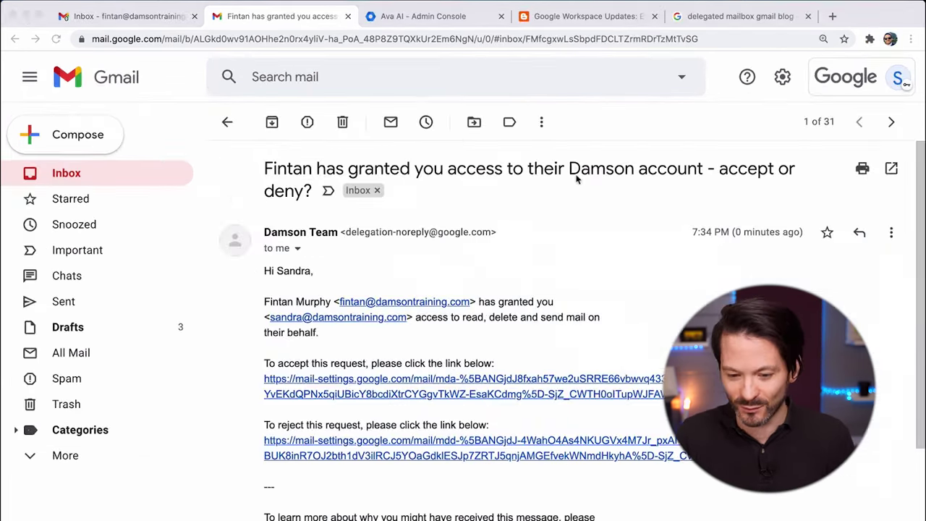
left_click(583, 16)
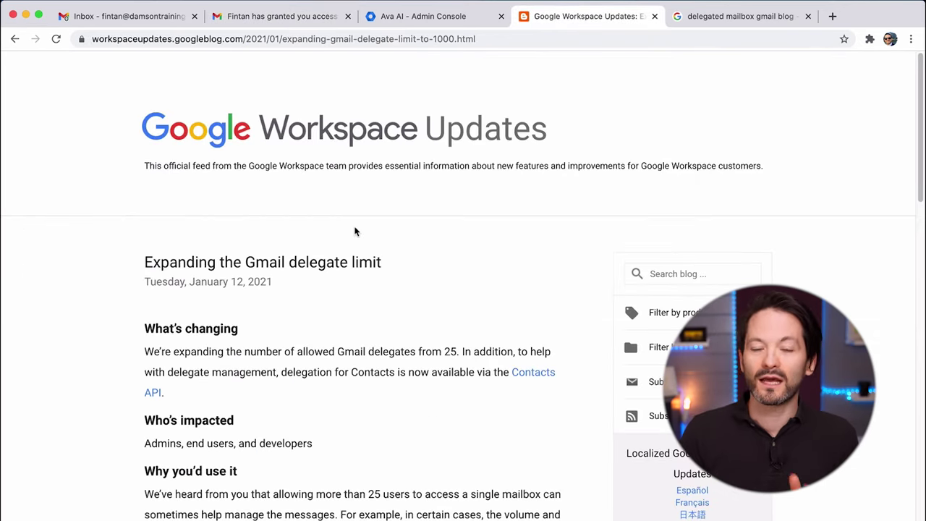
scroll(341, 278, "down", 2)
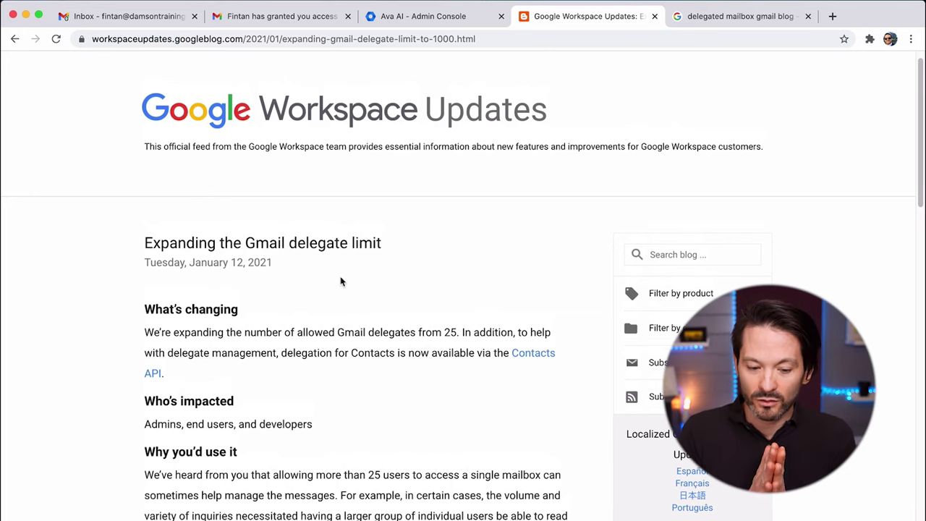
scroll(341, 281, "down", 8)
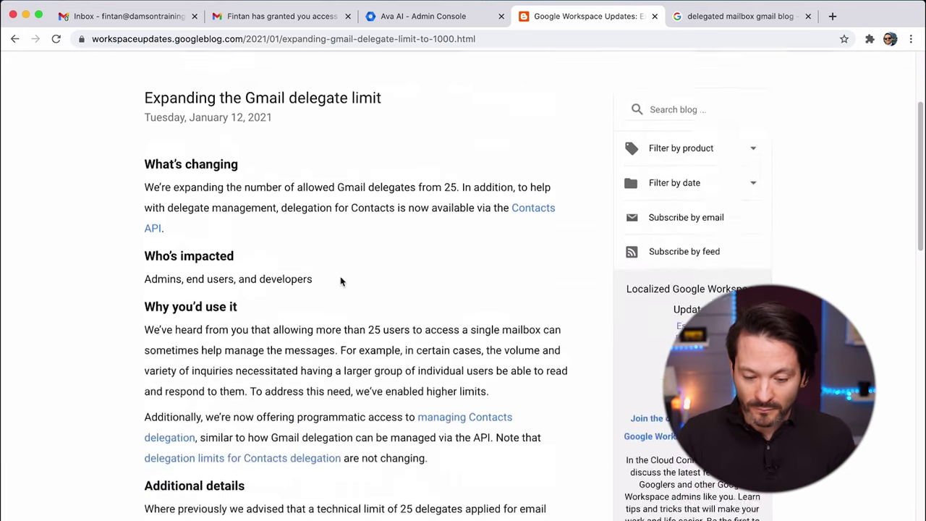
scroll(366, 408, "down", 4)
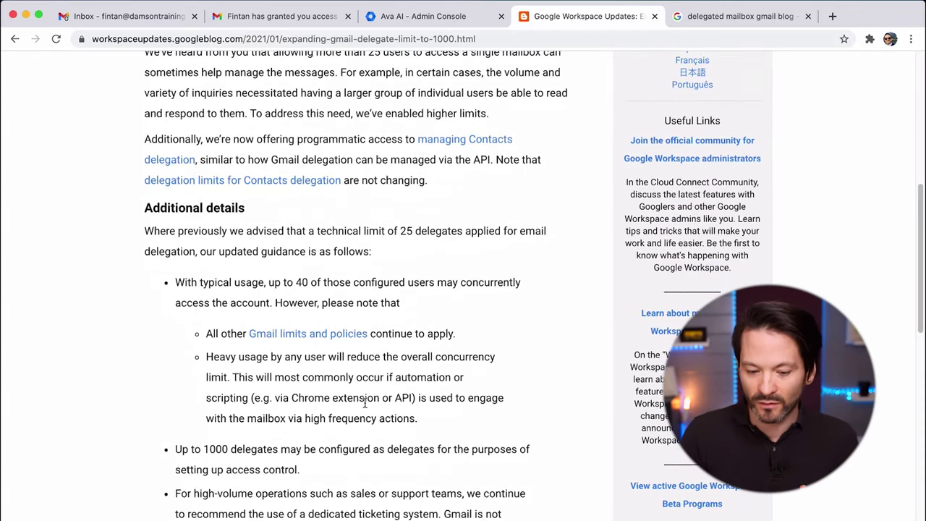
scroll(365, 403, "down", 3)
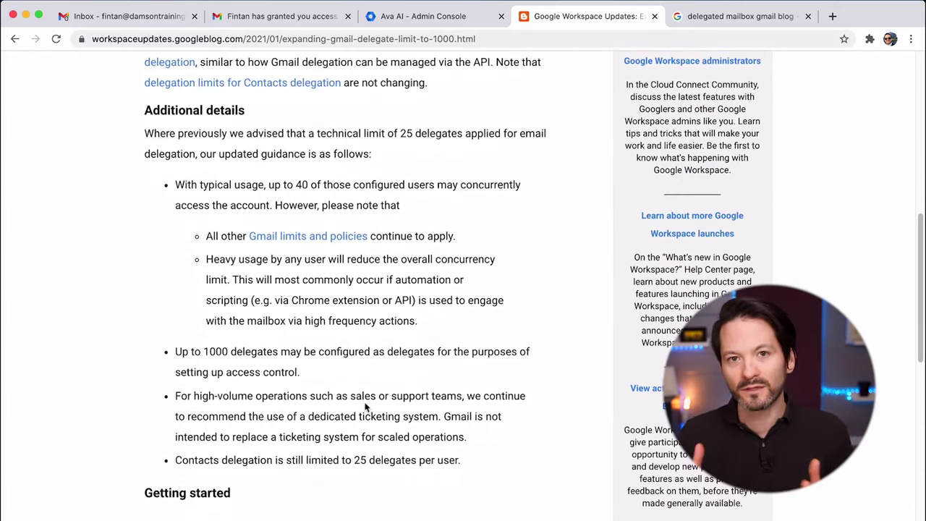